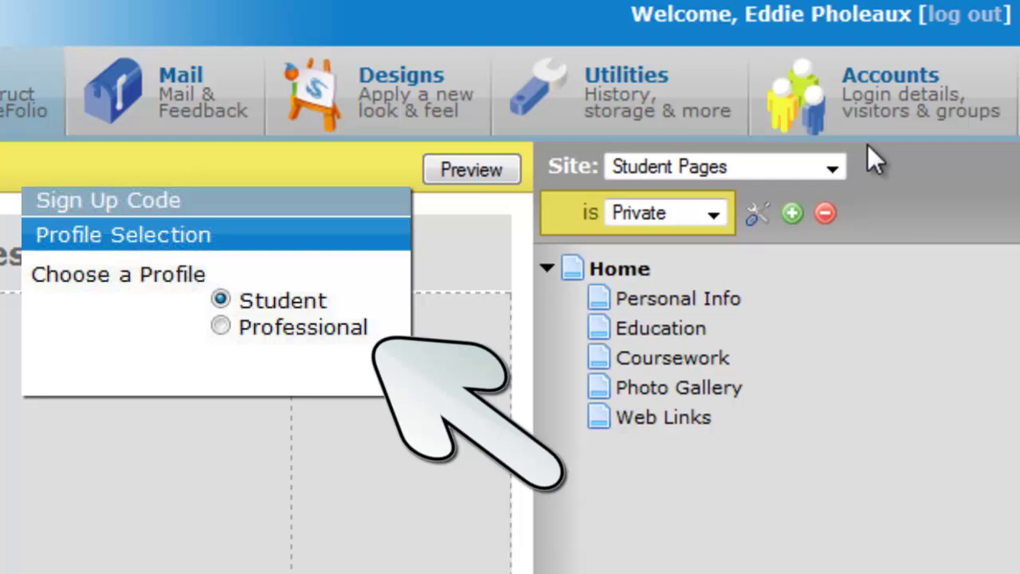
# Look at the Professional Pages site, then switch back to the Student Pages site.
pyautogui.click(833, 166)
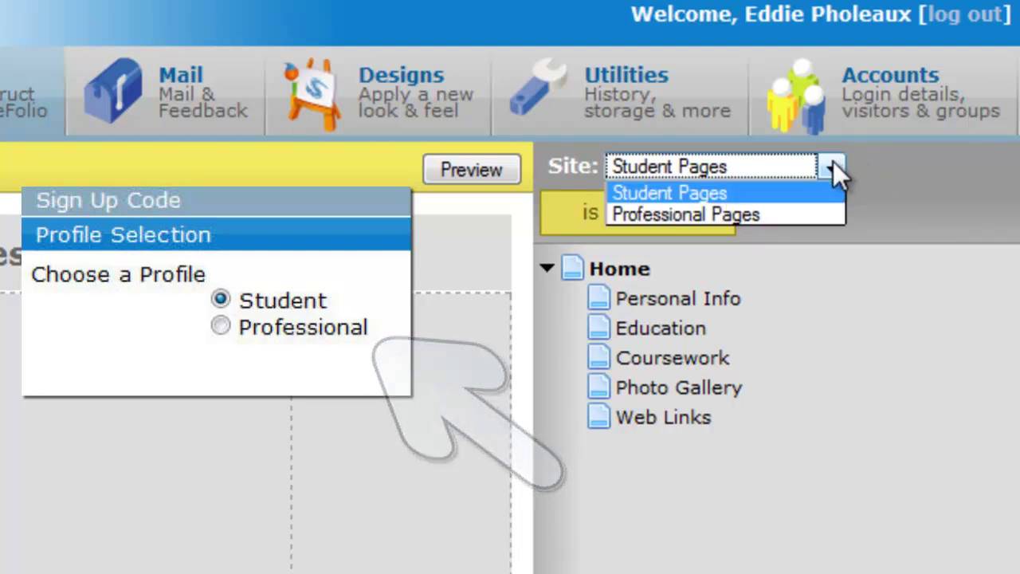
pyautogui.click(792, 213)
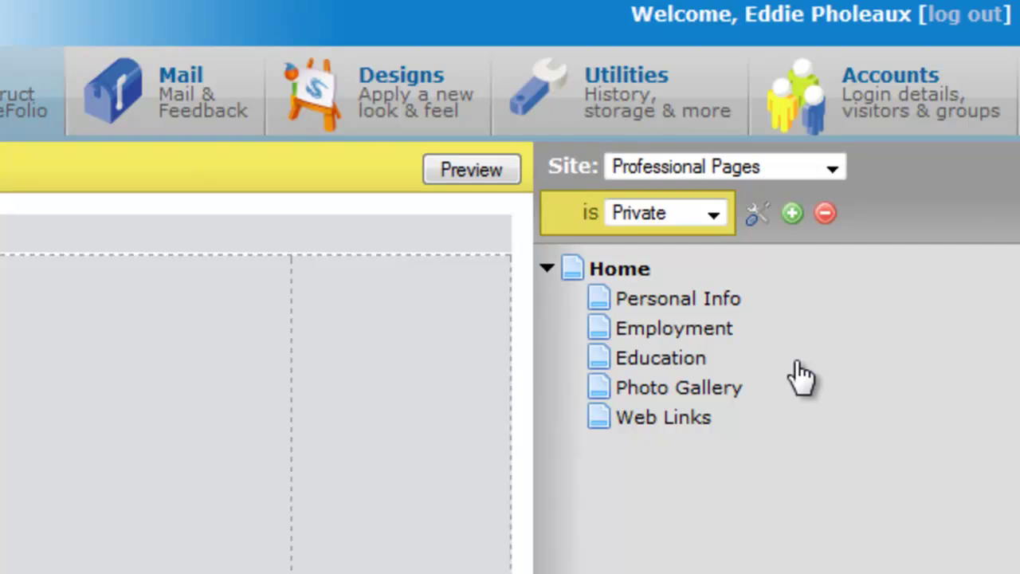
pyautogui.click(829, 166)
pyautogui.click(785, 194)
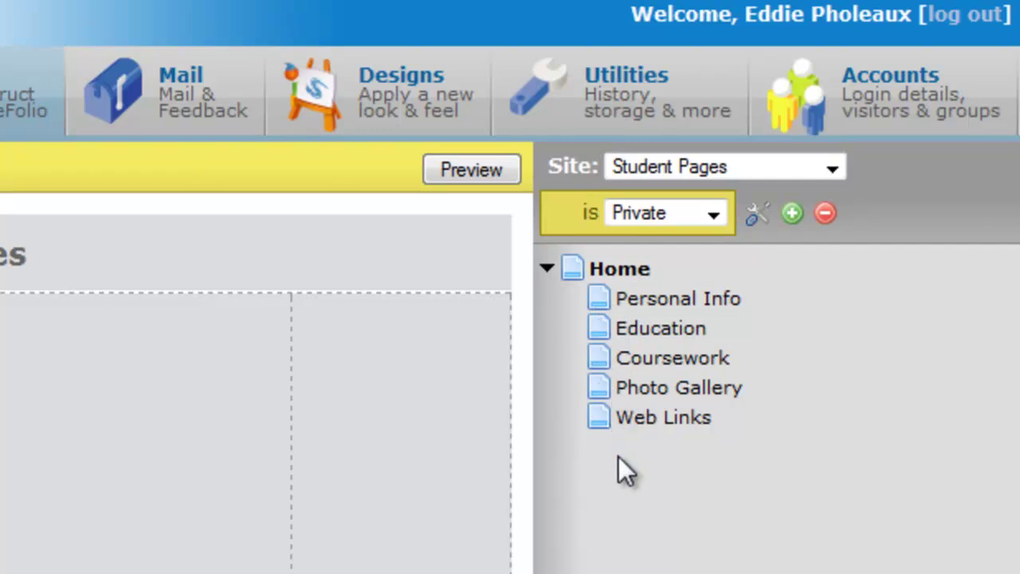
# Add a page under Home titled 'Employment Experience' with URL shortcut 'employment'.
pyautogui.click(636, 273)
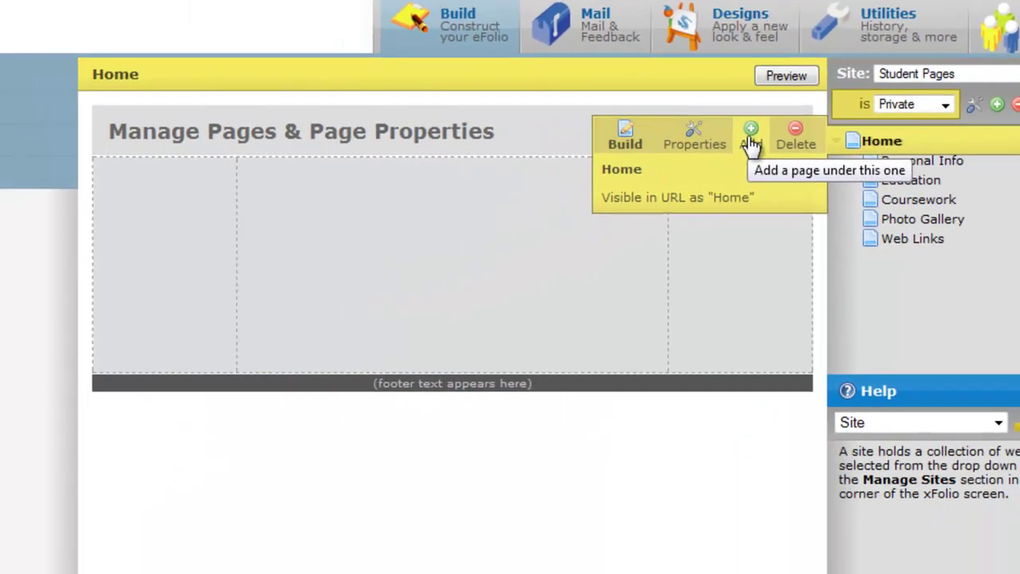
pyautogui.click(751, 142)
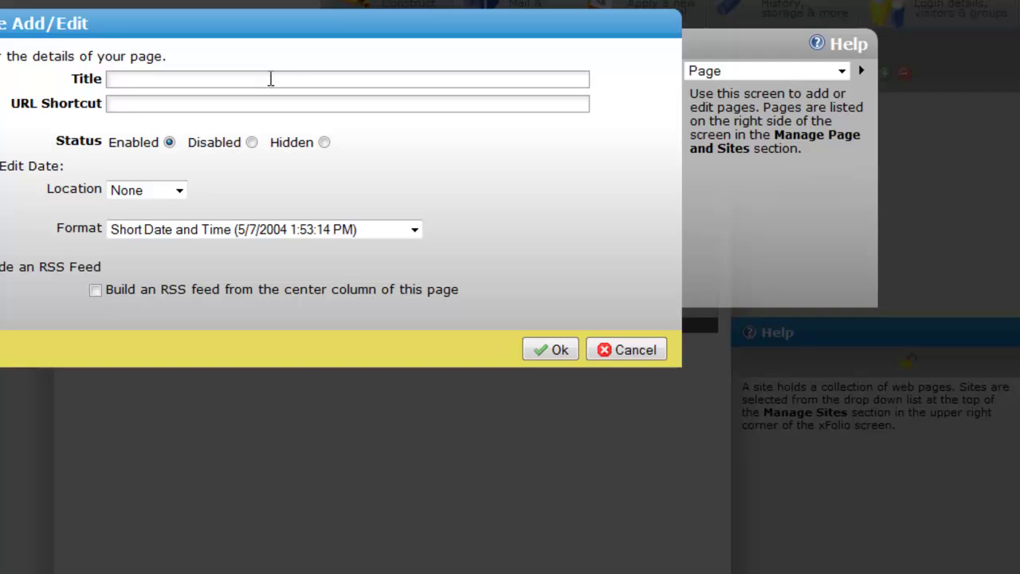
pyautogui.click(270, 79)
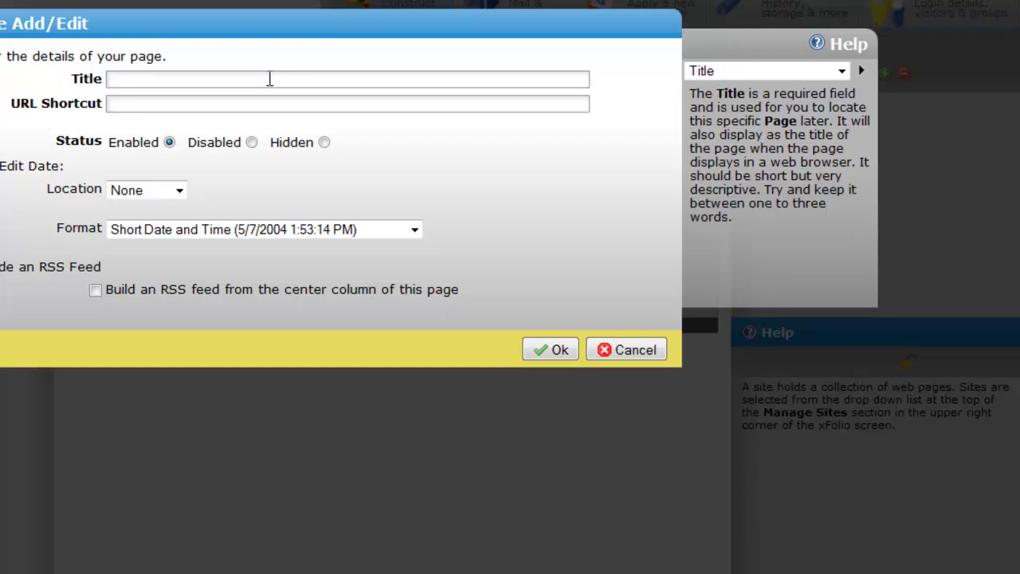
pyautogui.write('Employment')
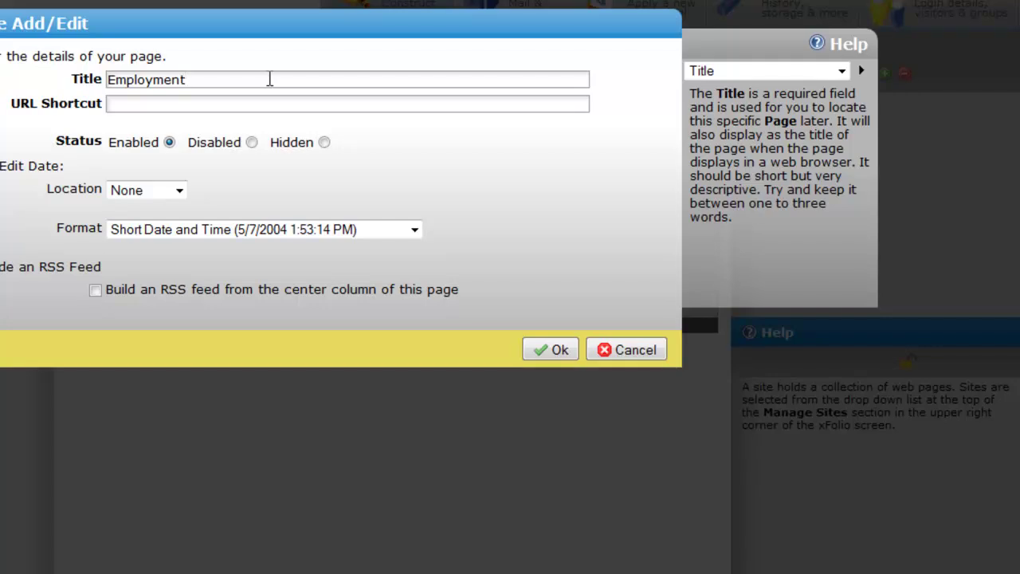
pyautogui.write(' Experience')
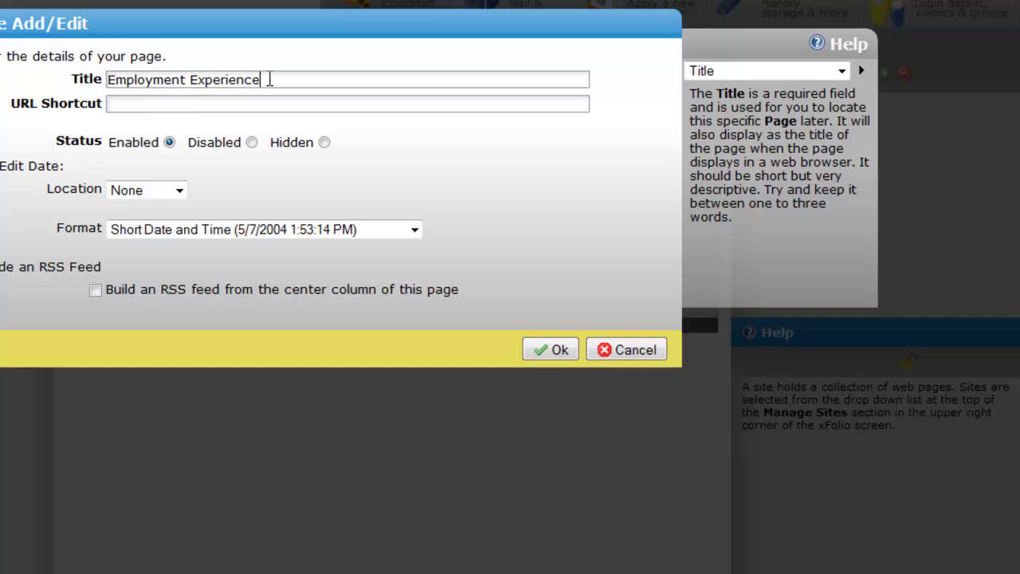
pyautogui.click(246, 100)
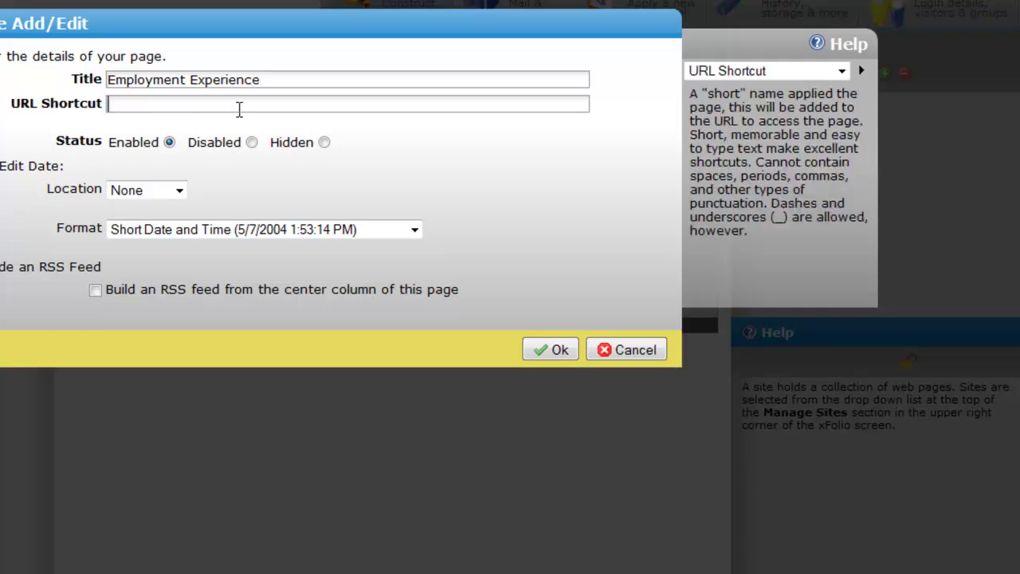
pyautogui.write('employment')
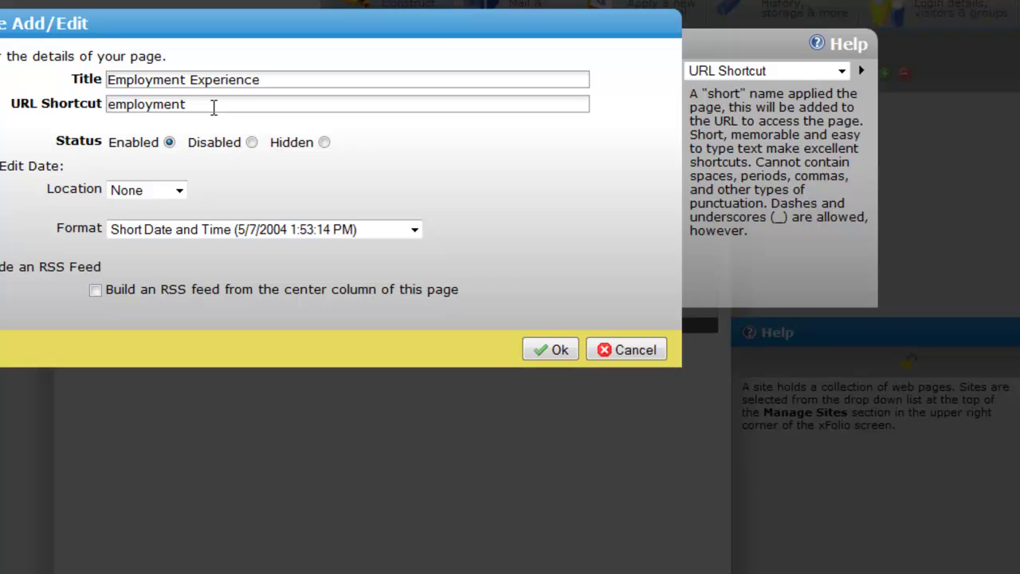
# Review the new page's Enabled status, title and URL shortcut.
pyautogui.click(169, 143)
pyautogui.click(277, 79)
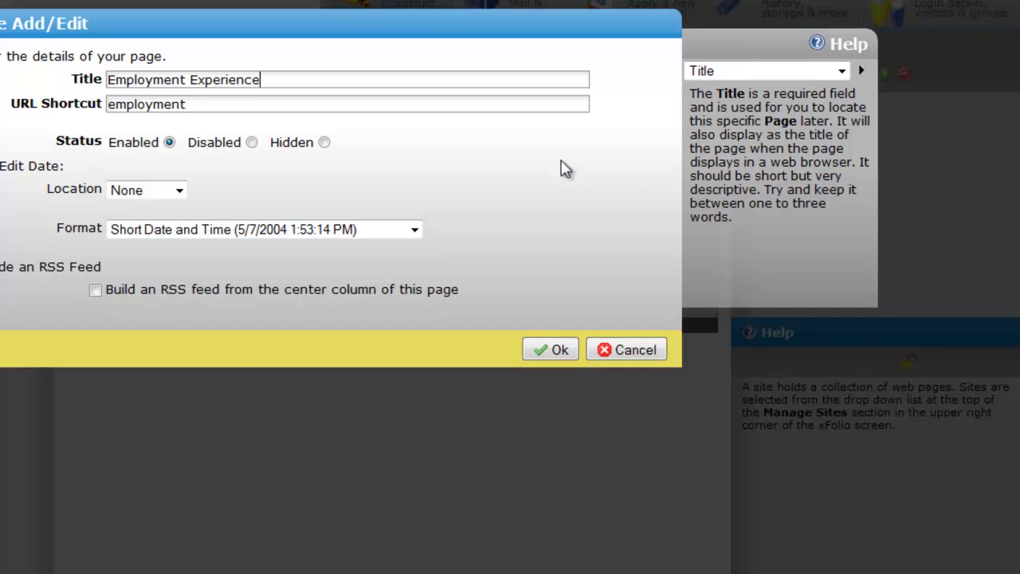
pyautogui.click(494, 103)
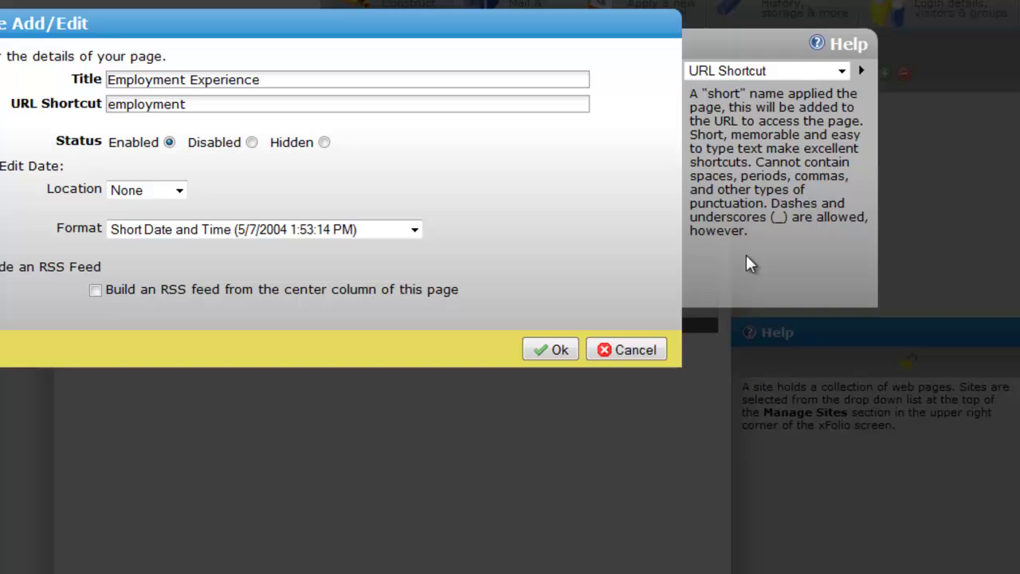
pyautogui.click(170, 143)
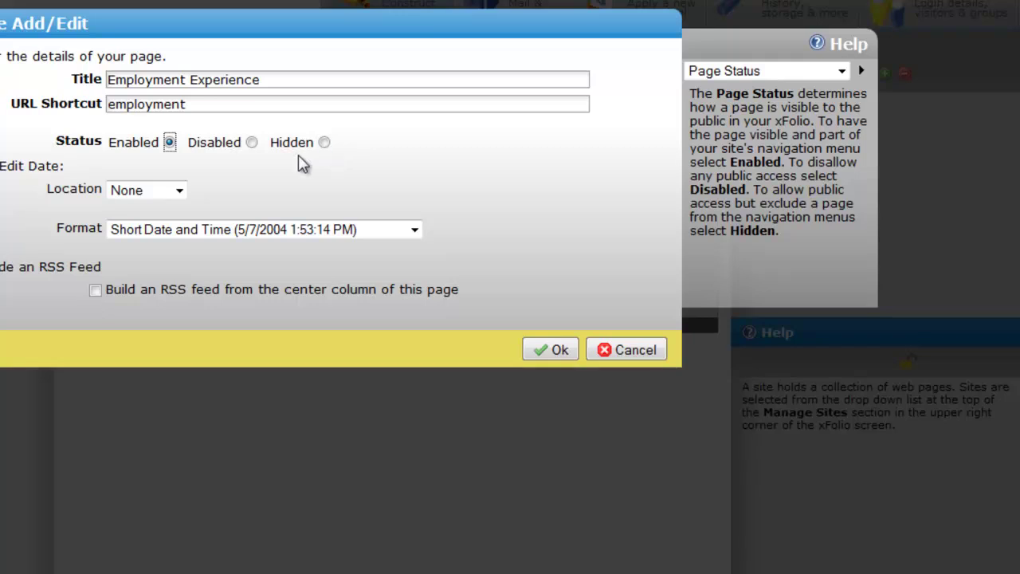
# Keep date location None, choose Short Date (5/7/2004) format, and leave RSS feed off.
pyautogui.click(179, 193)
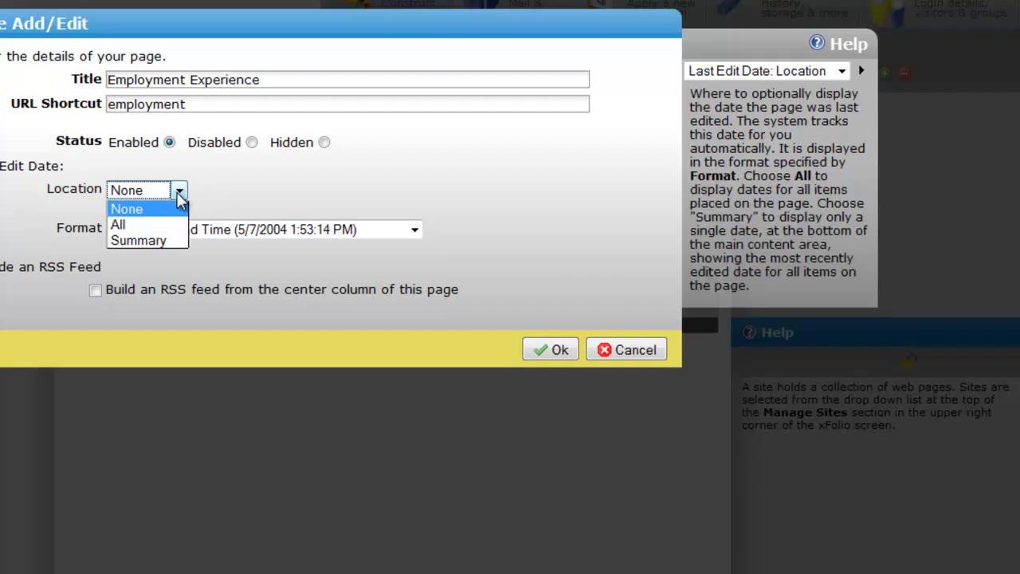
pyautogui.click(171, 211)
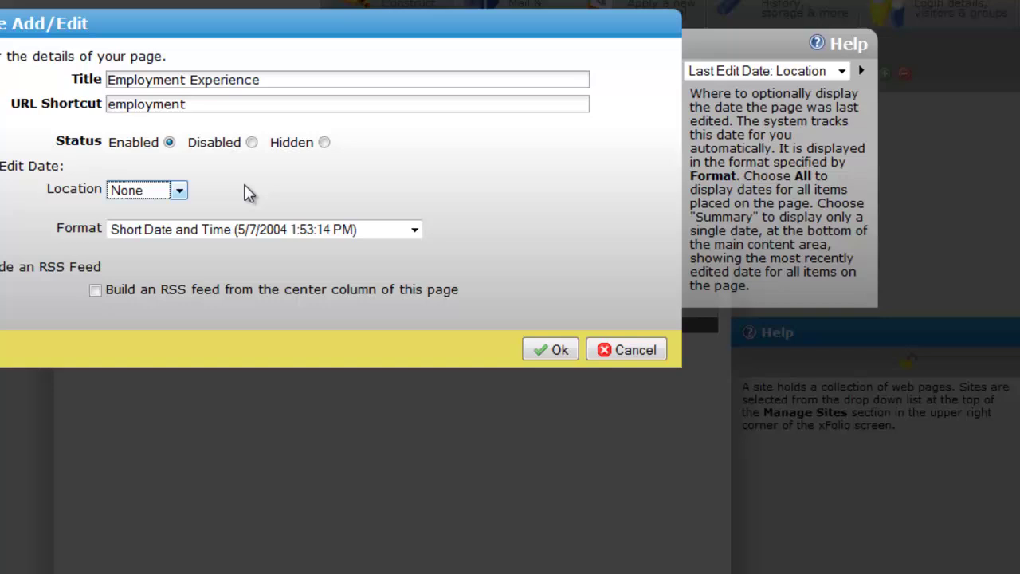
pyautogui.click(381, 239)
pyautogui.click(283, 281)
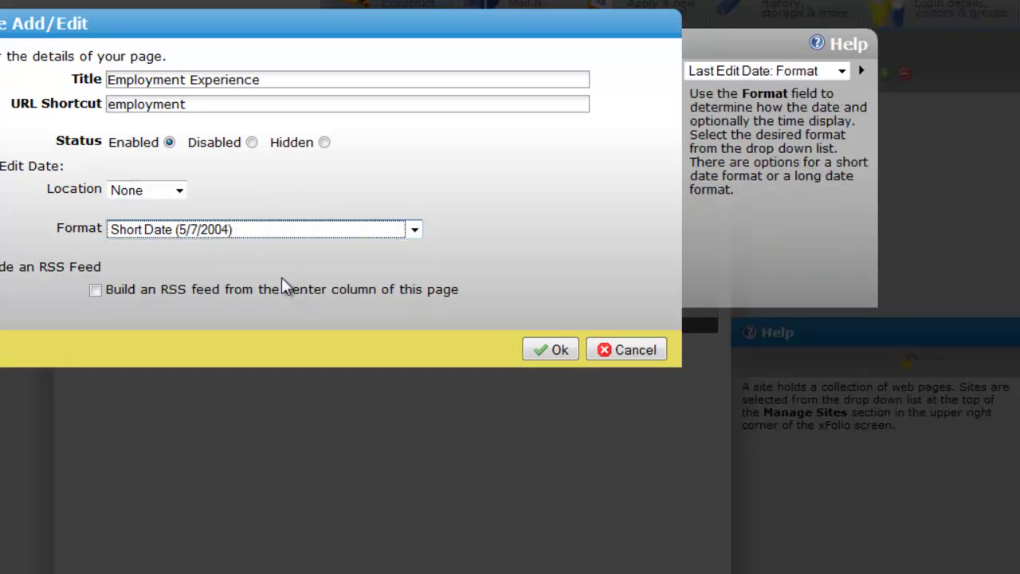
pyautogui.click(96, 290)
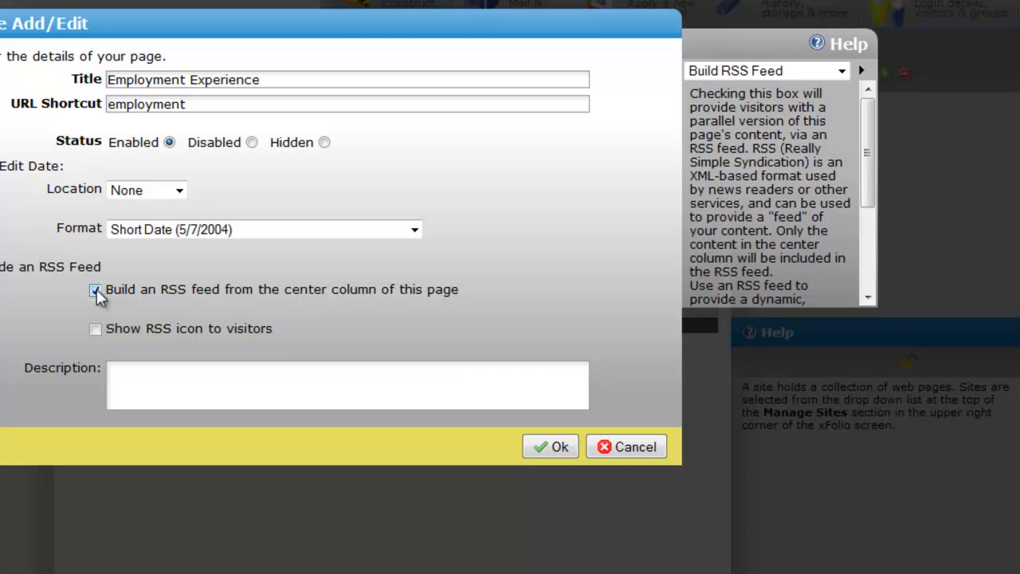
pyautogui.click(96, 290)
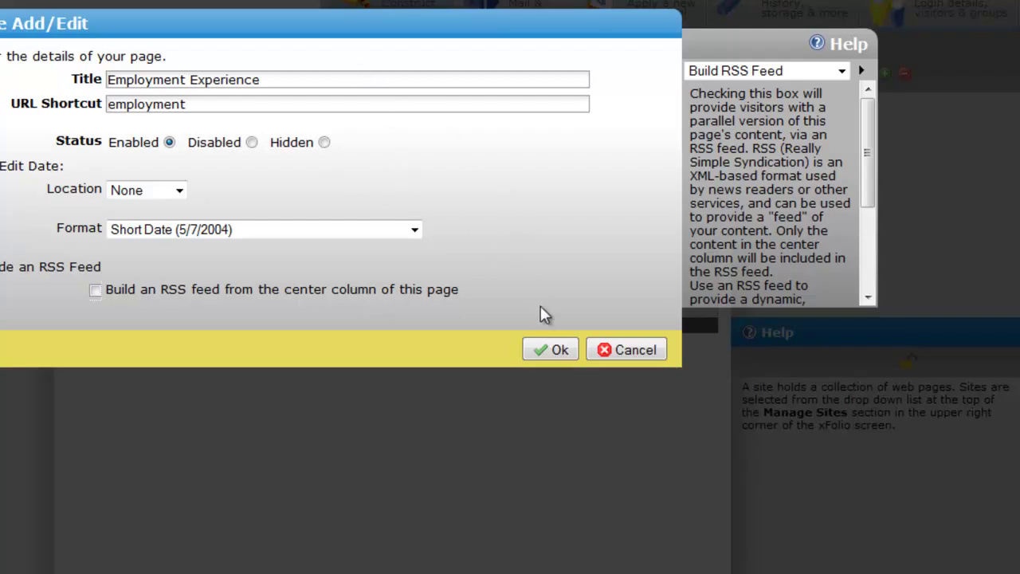
# Save the Employment Experience page with Ok.
pyautogui.click(546, 349)
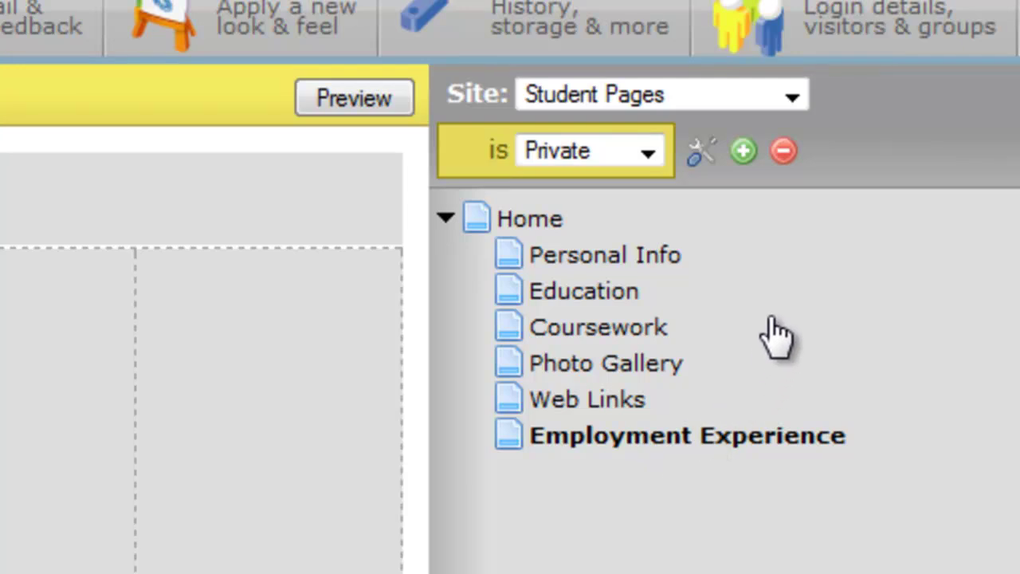
# Rename the Personal Info page to 'Contact Info' with URL shortcut 'contactinfo' and save.
pyautogui.click(634, 264)
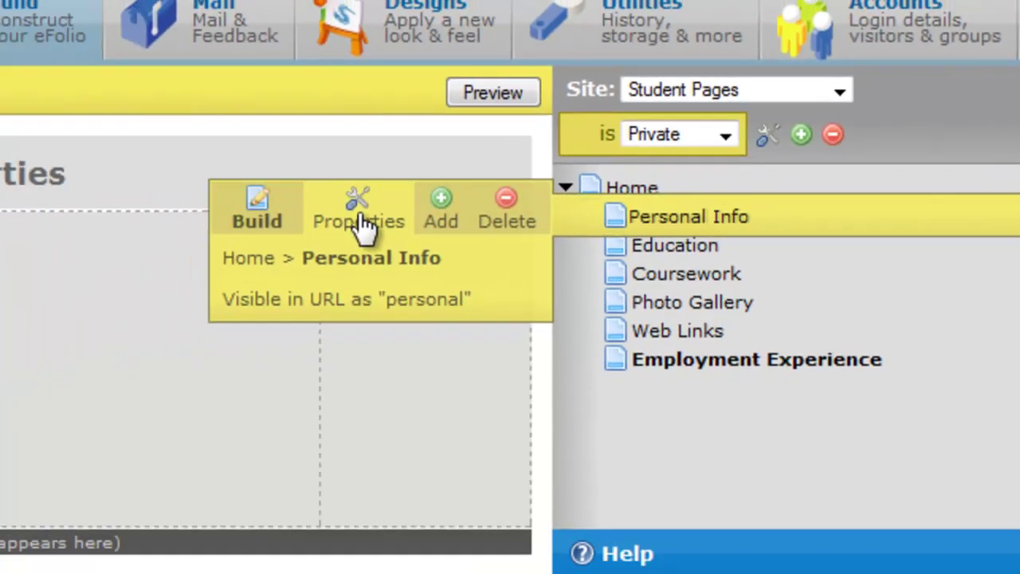
pyautogui.click(358, 214)
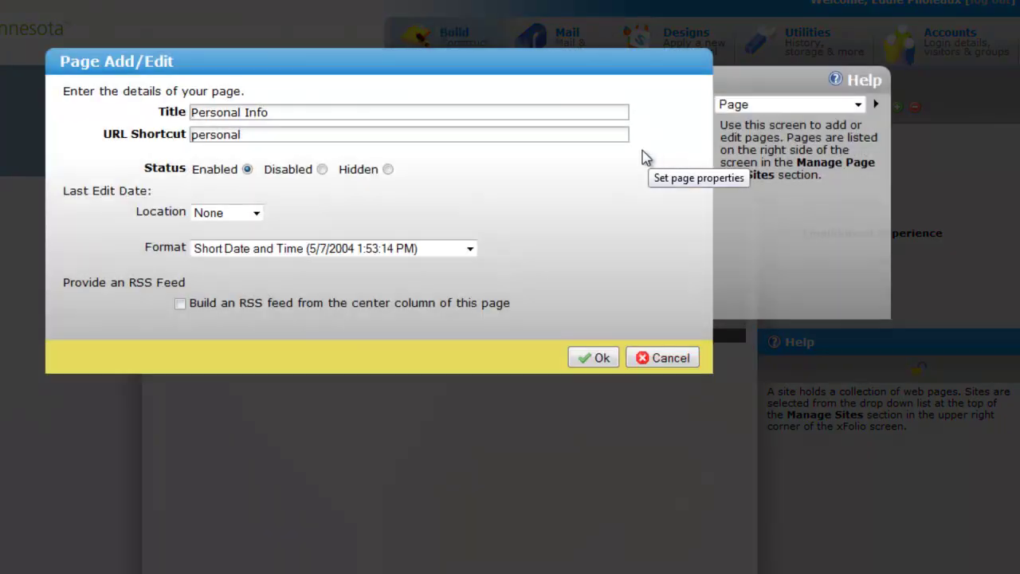
pyautogui.click(201, 113)
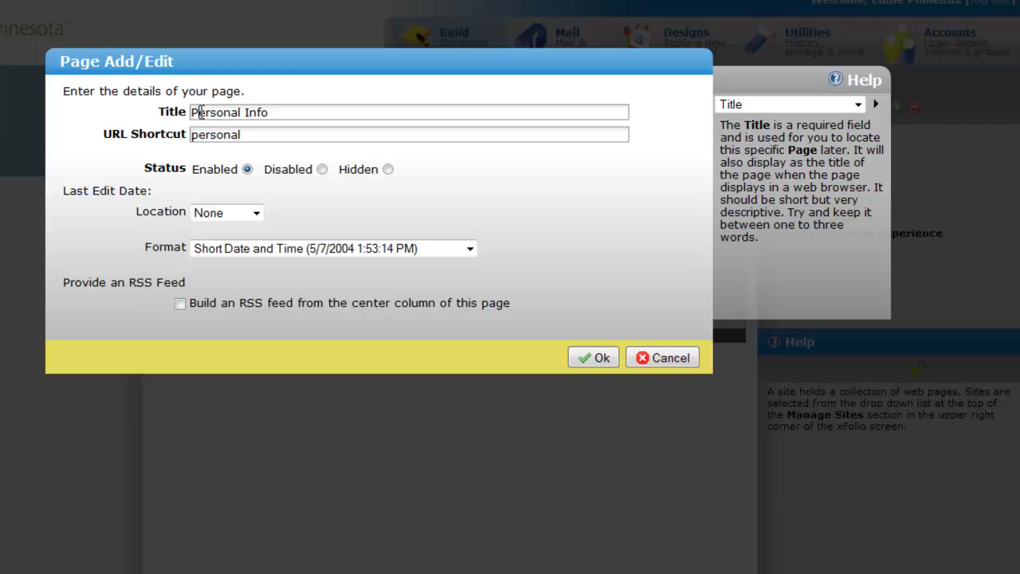
pyautogui.doubleClick(201, 112)
pyautogui.write('Contact')
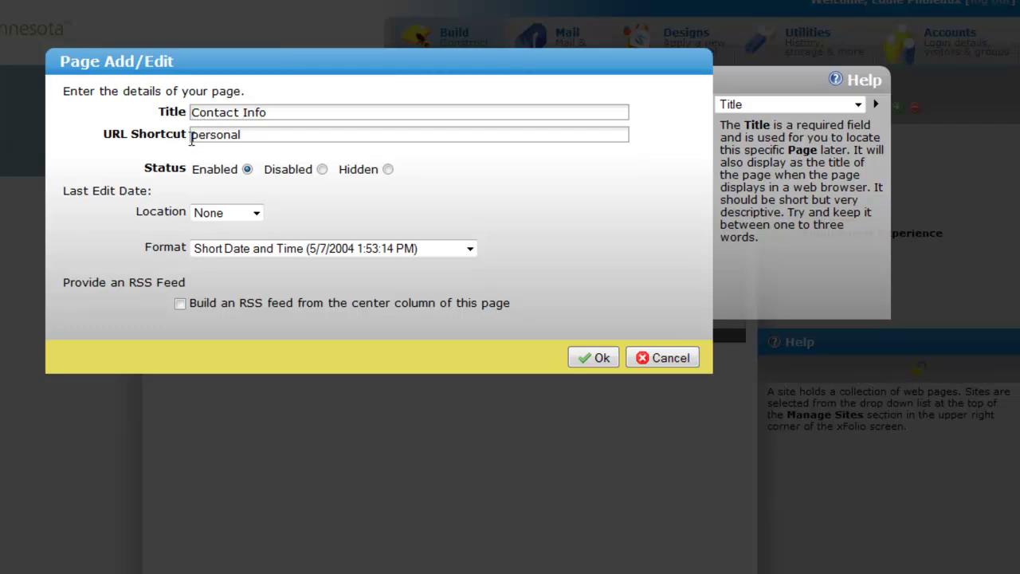
pyautogui.click(205, 136)
pyautogui.doubleClick(205, 137)
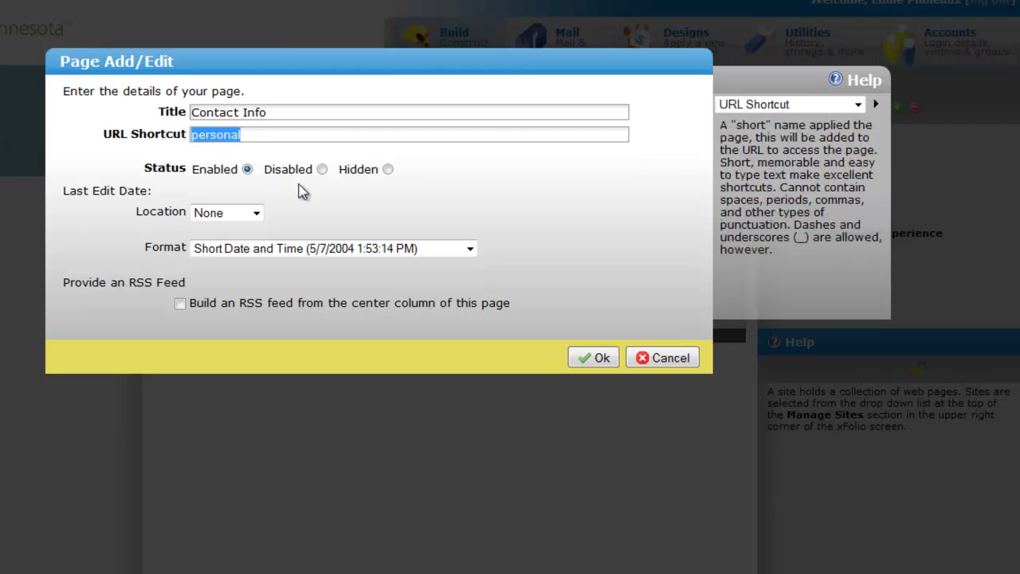
pyautogui.write('contac')
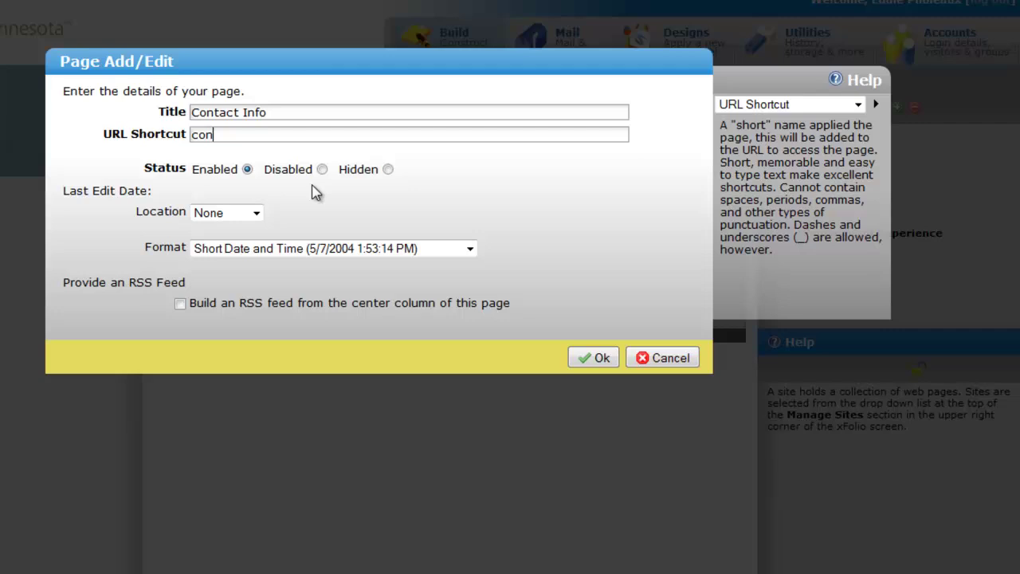
pyautogui.write('tinfo')
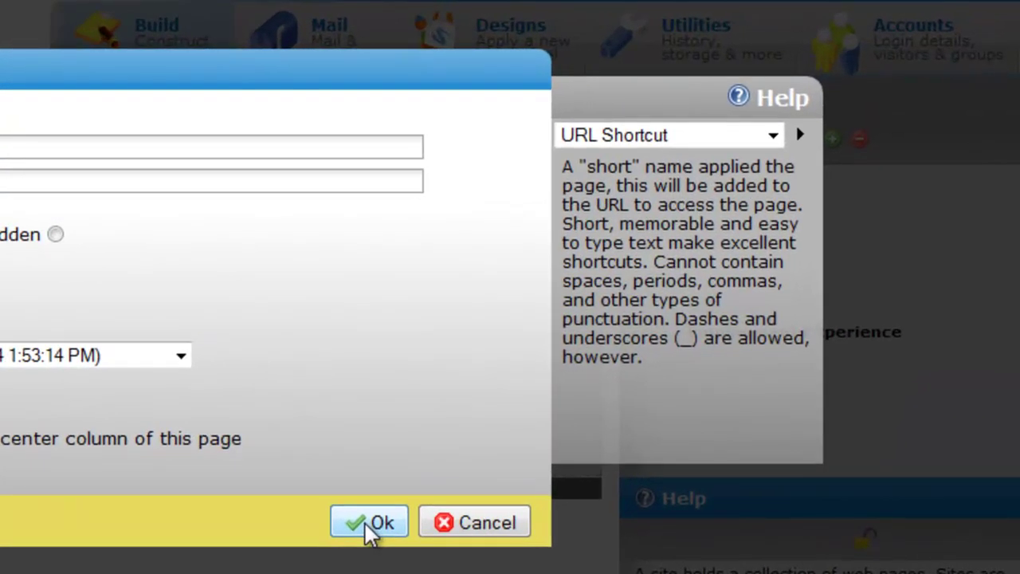
pyautogui.click(369, 522)
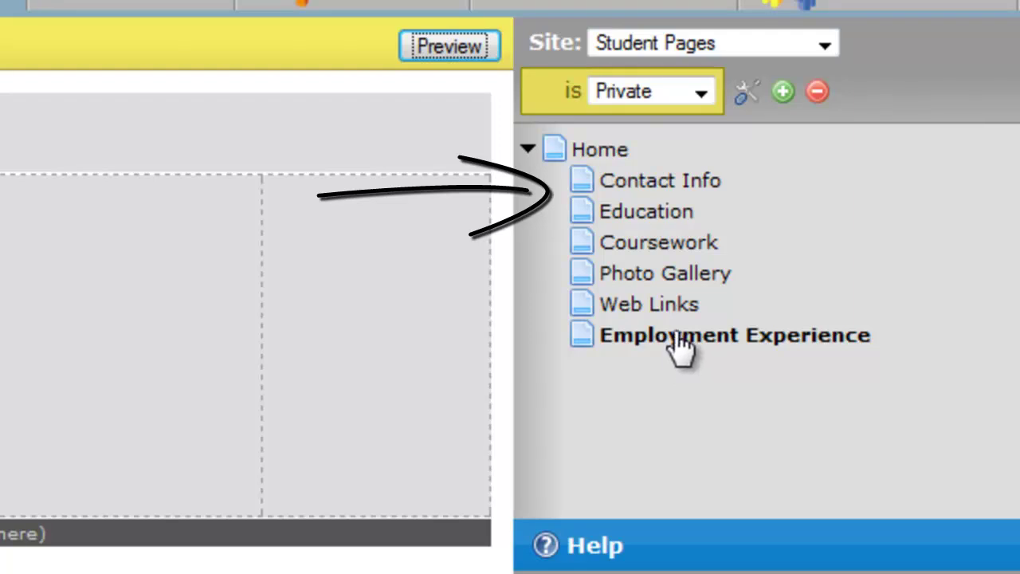
# Drag Employment Experience up to sit directly below Contact Info, above Education.
pyautogui.moveTo(677, 339); pyautogui.dragTo(661, 209)
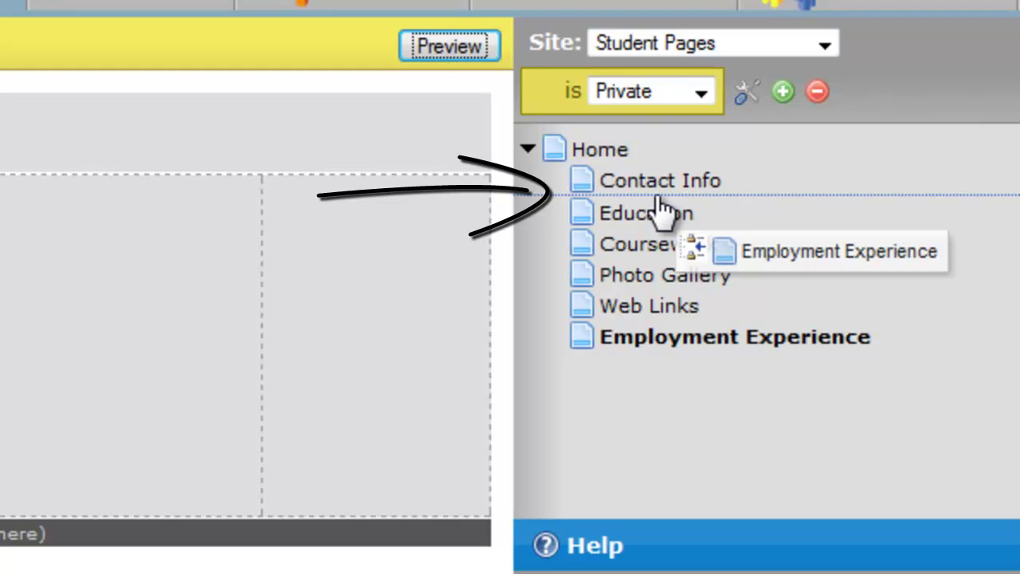
pyautogui.moveTo(661, 209); pyautogui.dragTo(660, 207)
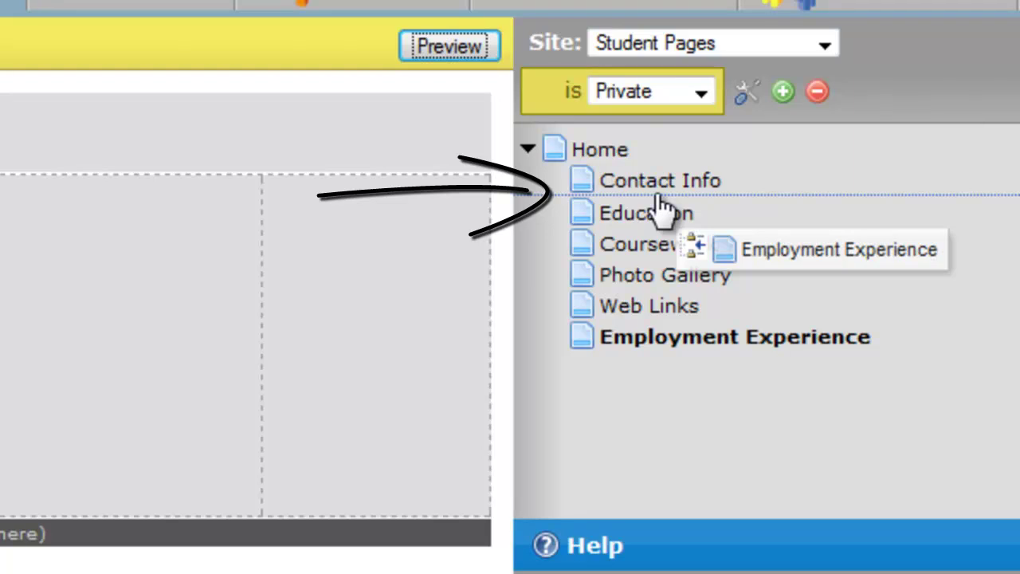
pyautogui.moveTo(658, 200); pyautogui.dragTo(663, 192)
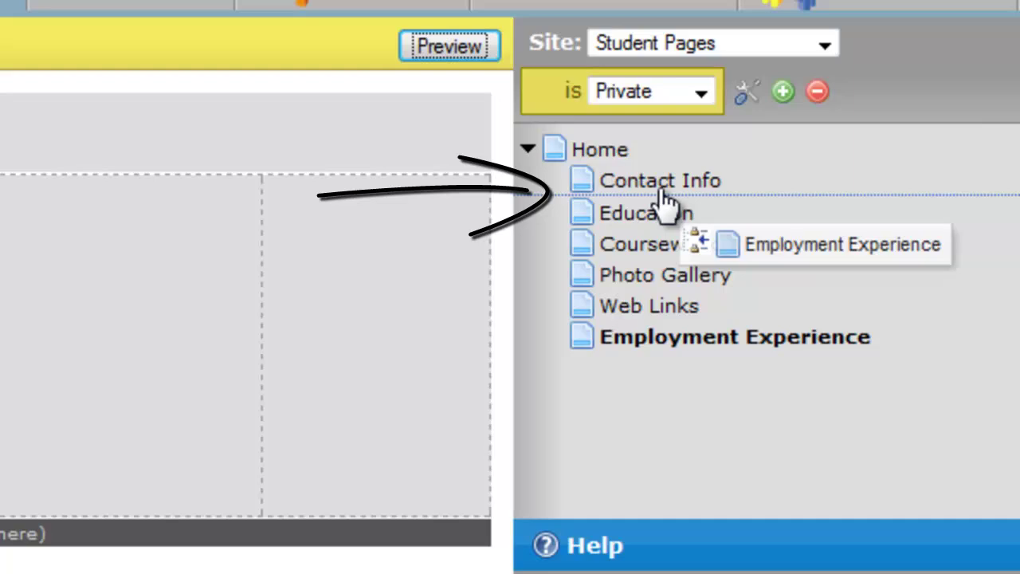
pyautogui.moveTo(661, 199); pyautogui.dragTo(667, 200)
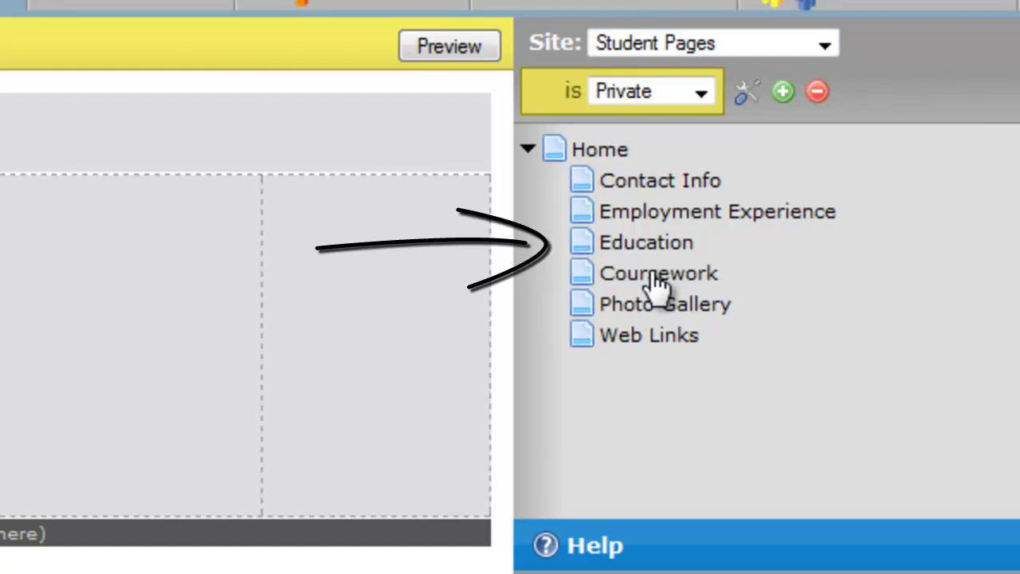
# Drag Coursework onto Education to nest it as a subpage.
pyautogui.moveTo(655, 279); pyautogui.dragTo(662, 256)
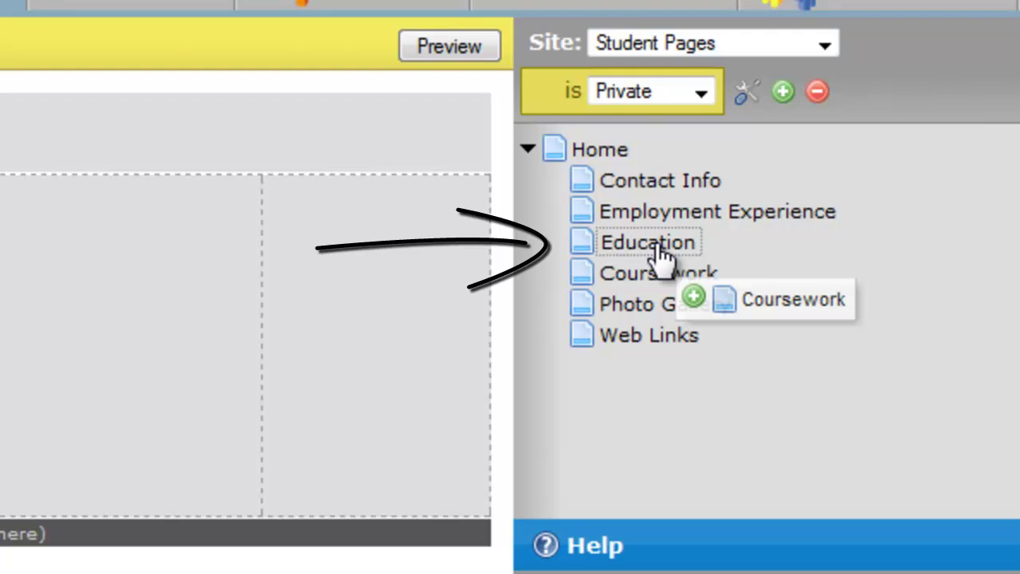
pyautogui.moveTo(659, 245); pyautogui.dragTo(659, 251)
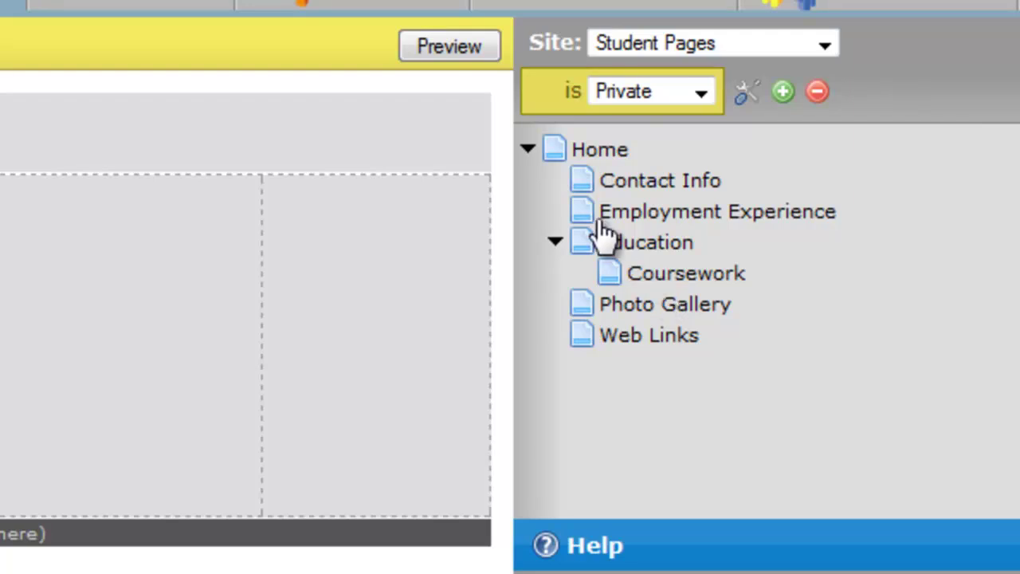
pyautogui.click(456, 46)
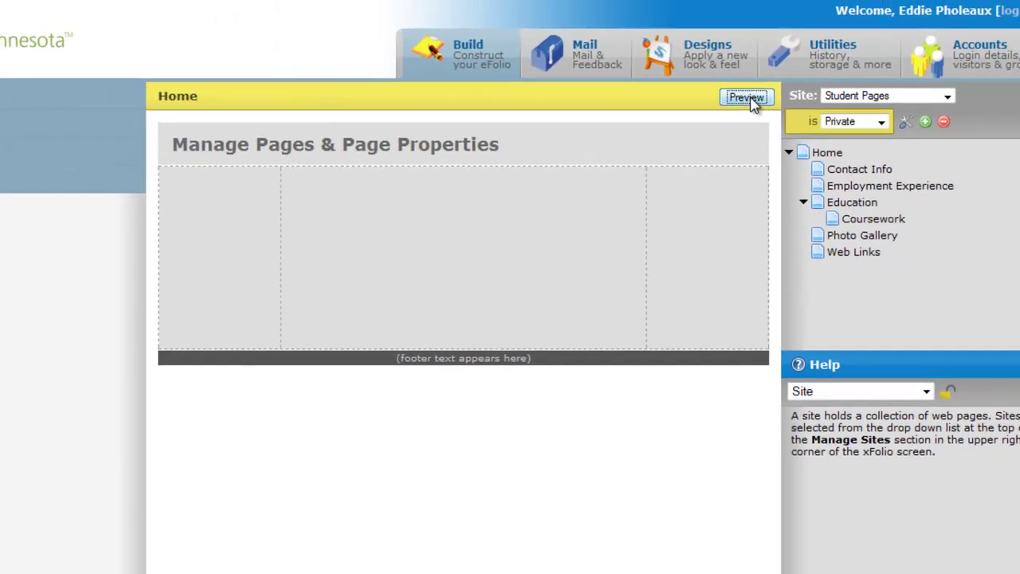
pyautogui.moveTo(273, 153)
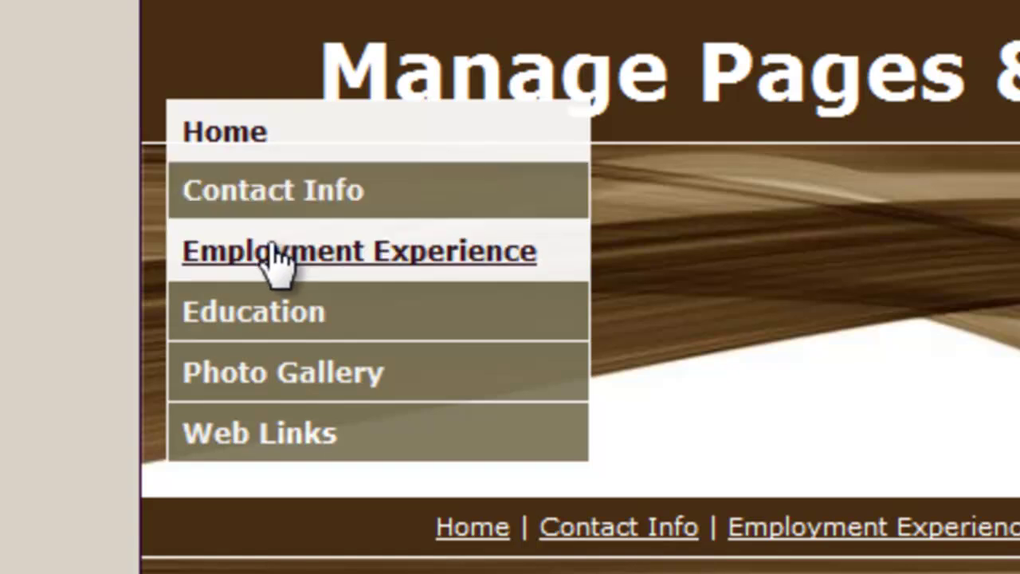
pyautogui.click(265, 317)
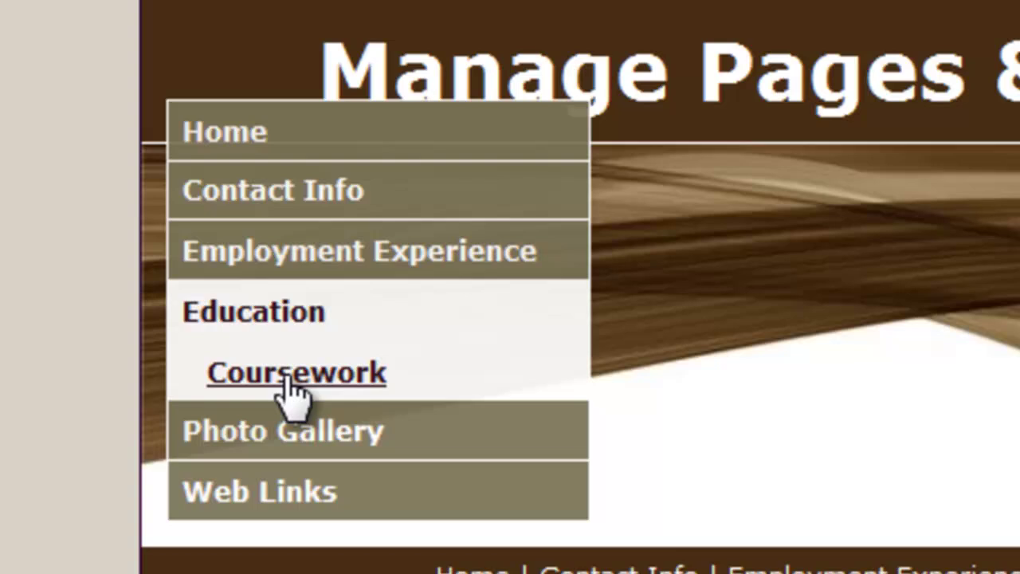
pyautogui.click(233, 134)
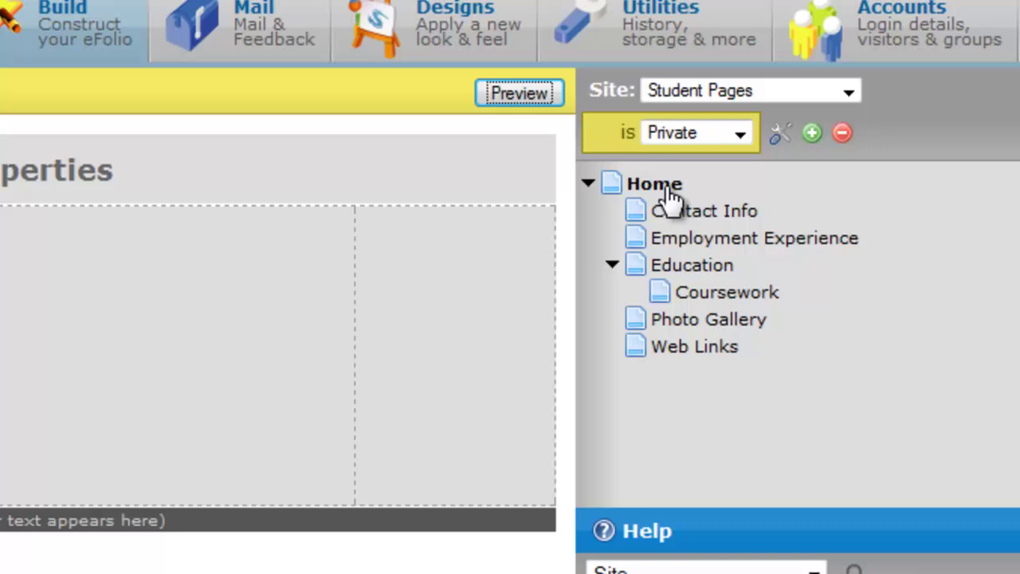
# Add a Hidden subpage 'References' with URL shortcut 'refs' under Employment Experience.
pyautogui.click(727, 243)
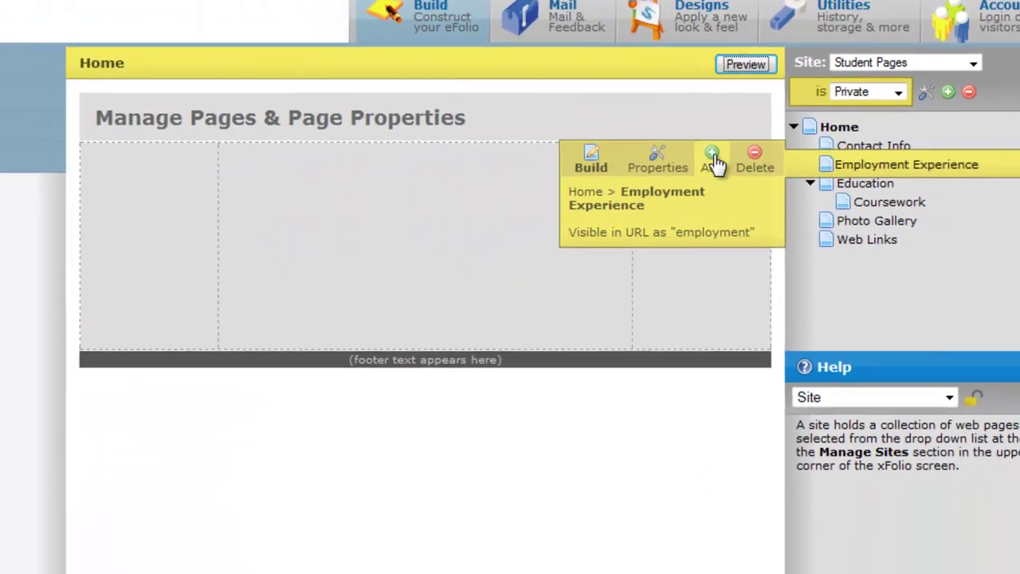
pyautogui.click(715, 162)
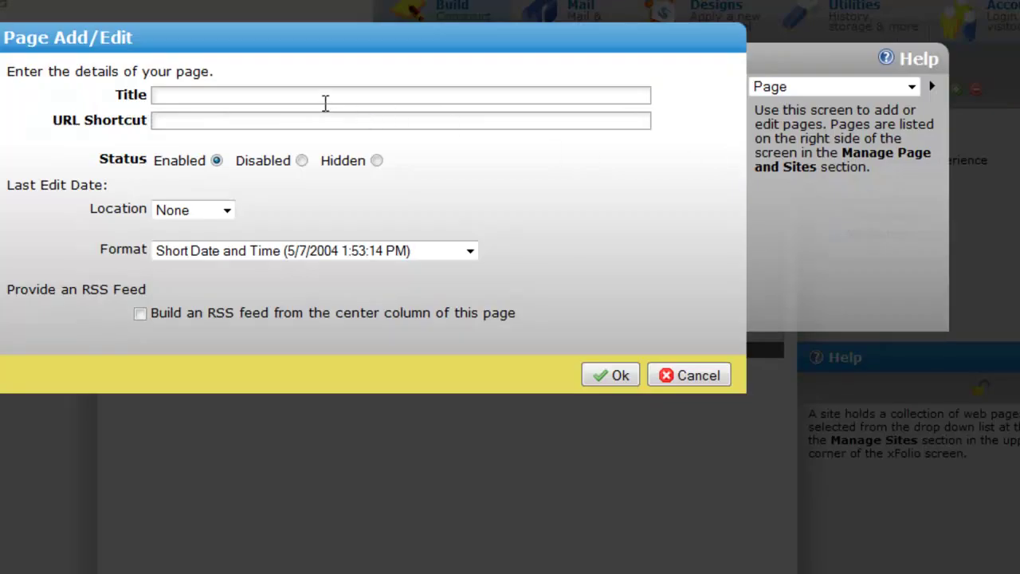
pyautogui.click(325, 96)
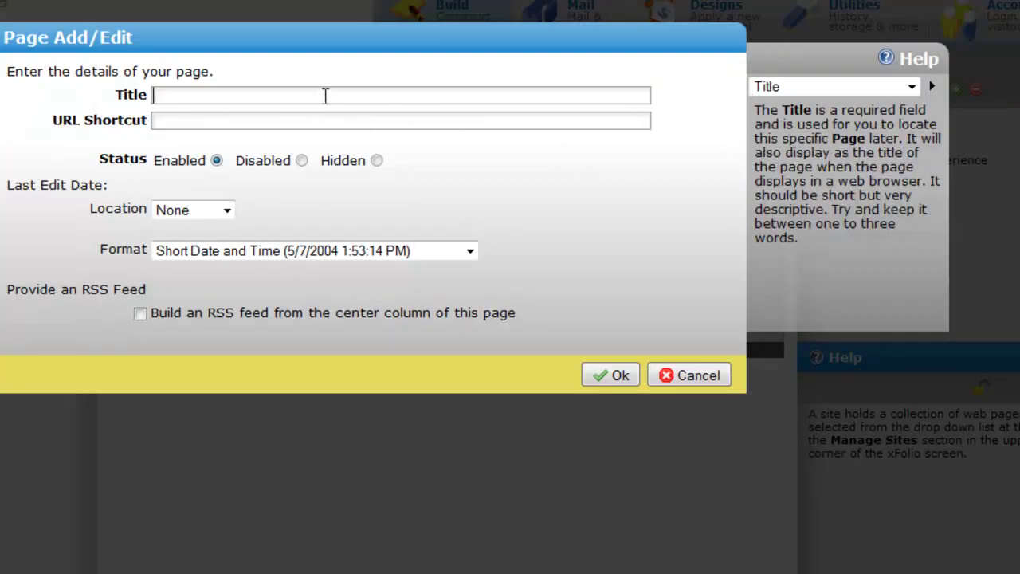
pyautogui.write('References')
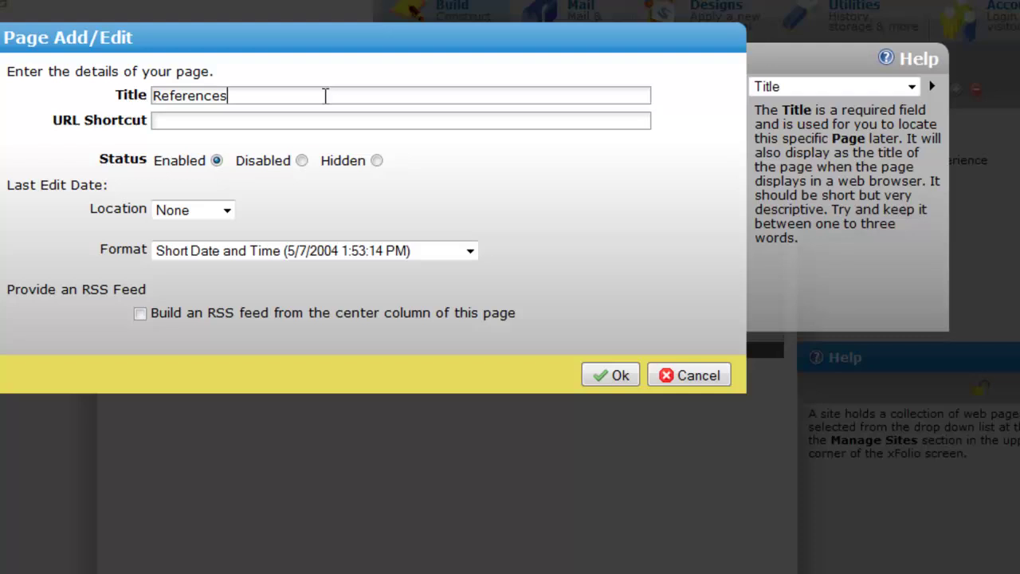
pyautogui.click(285, 118)
pyautogui.write('refs')
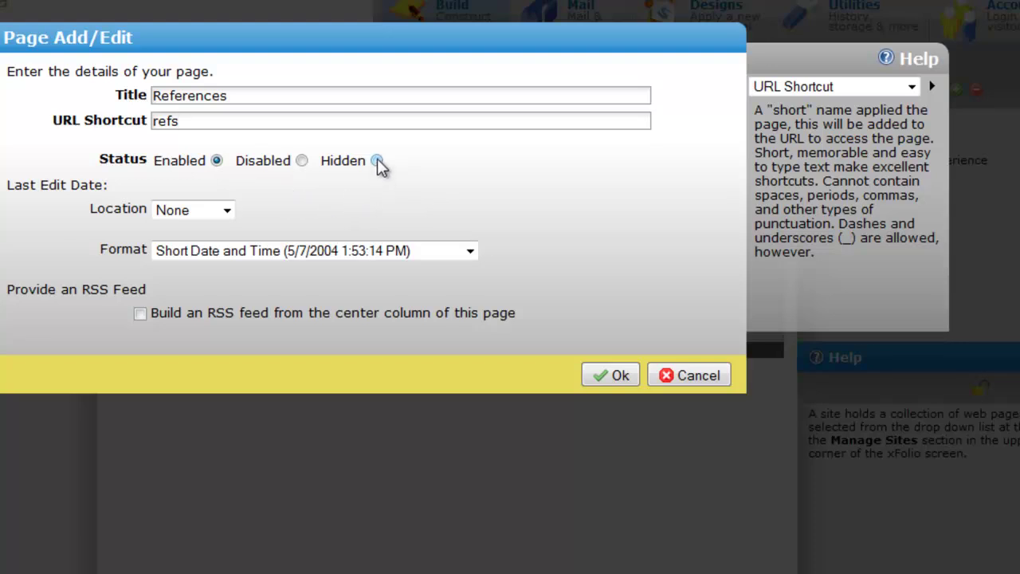
pyautogui.click(377, 159)
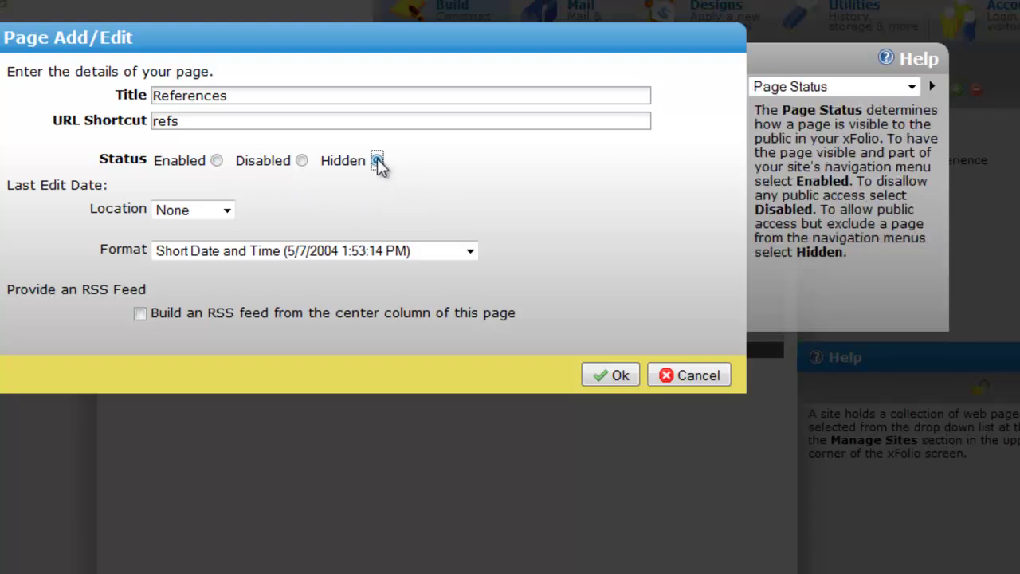
pyautogui.click(599, 374)
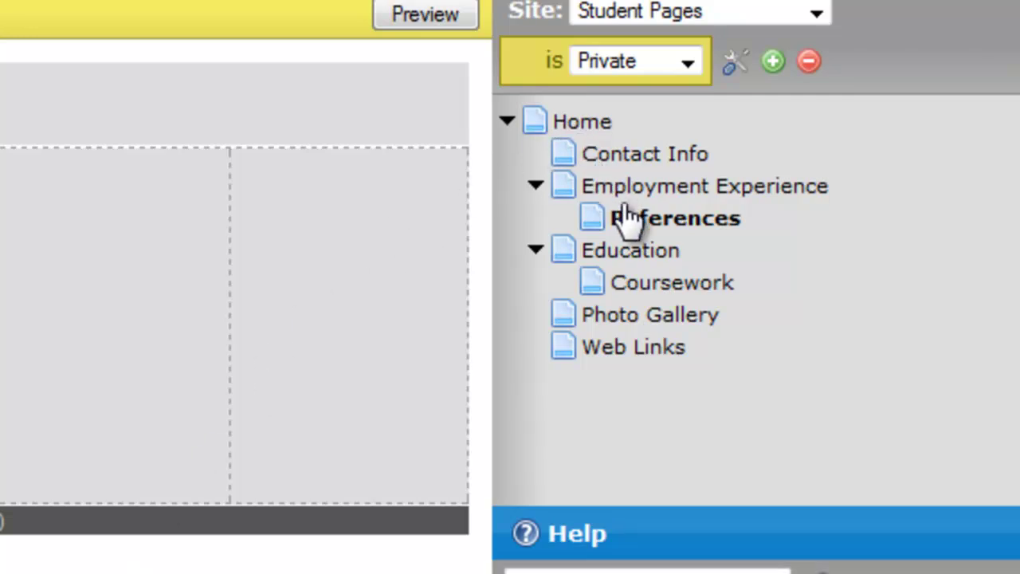
pyautogui.click(584, 127)
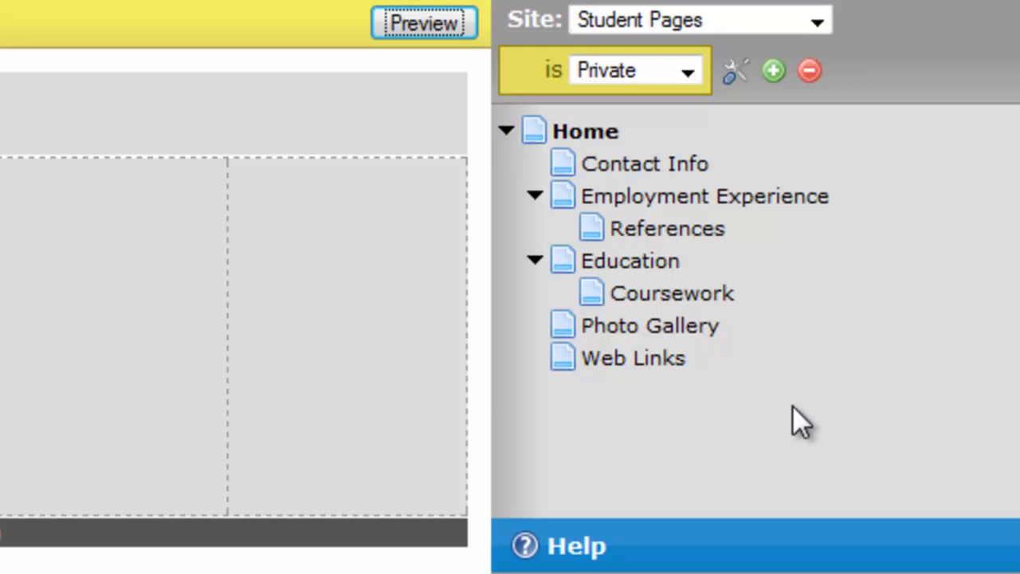
# Delete the Photo Gallery page and confirm the deletion.
pyautogui.click(692, 339)
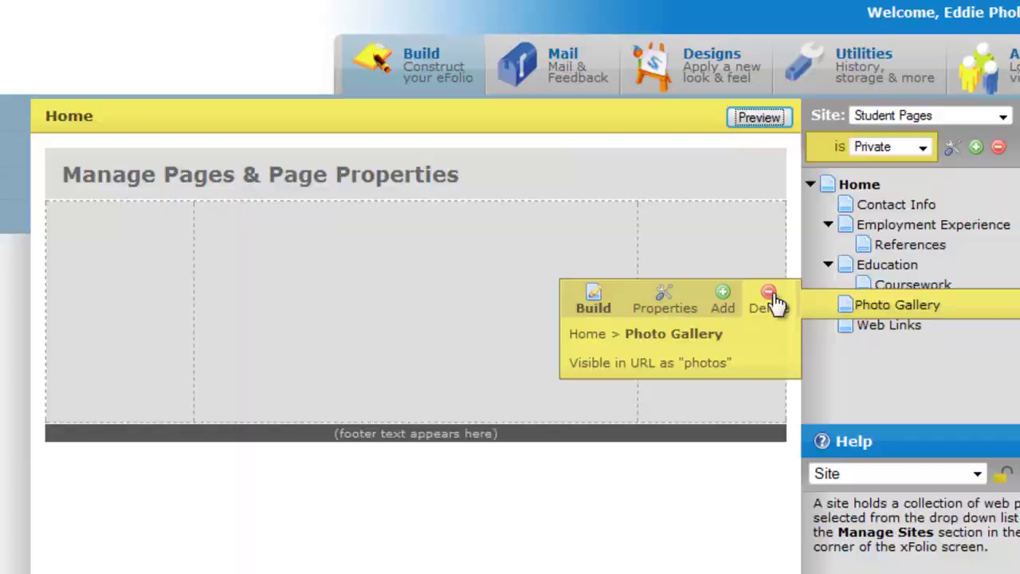
pyautogui.click(438, 315)
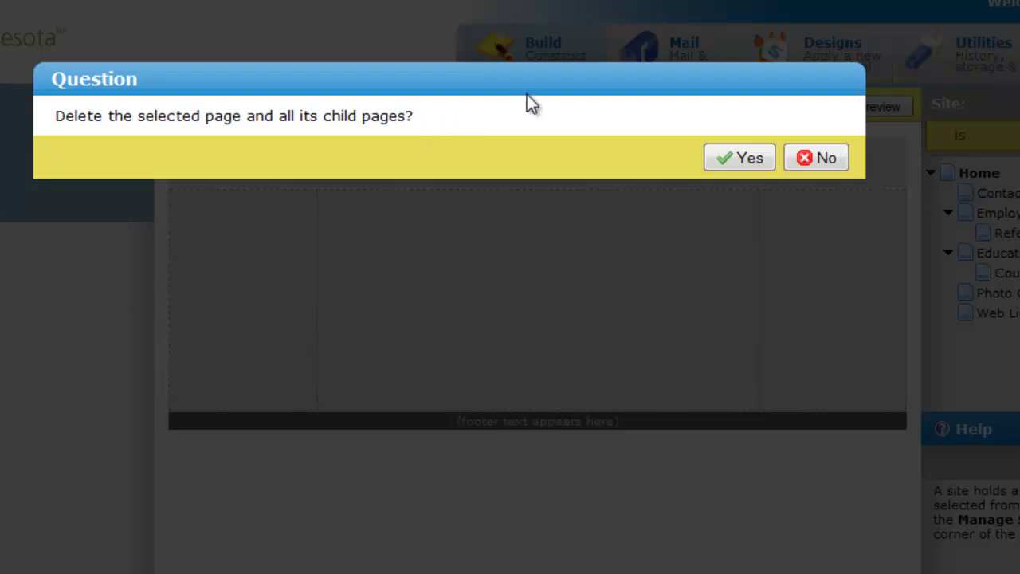
pyautogui.click(748, 160)
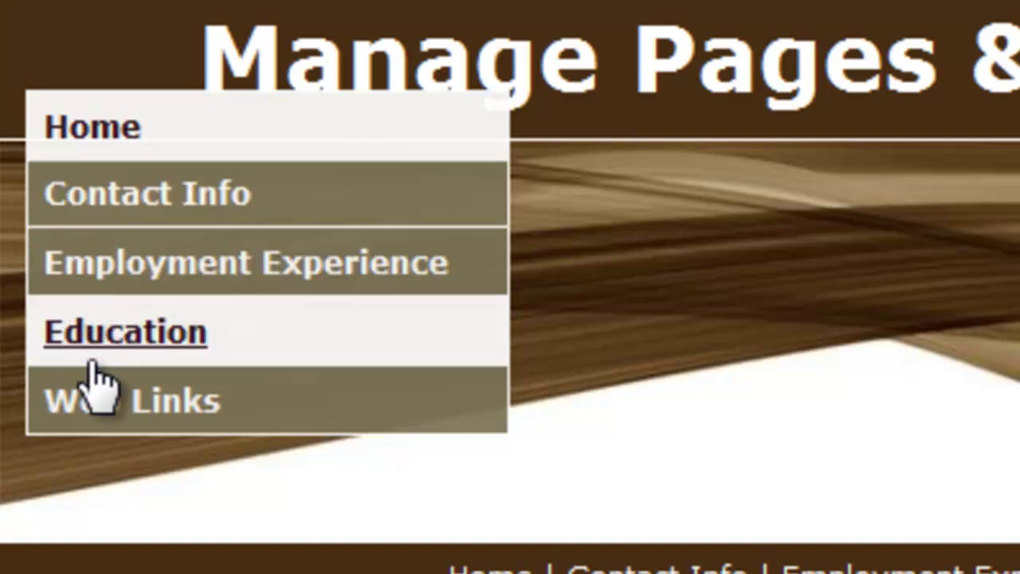
pyautogui.click(139, 312)
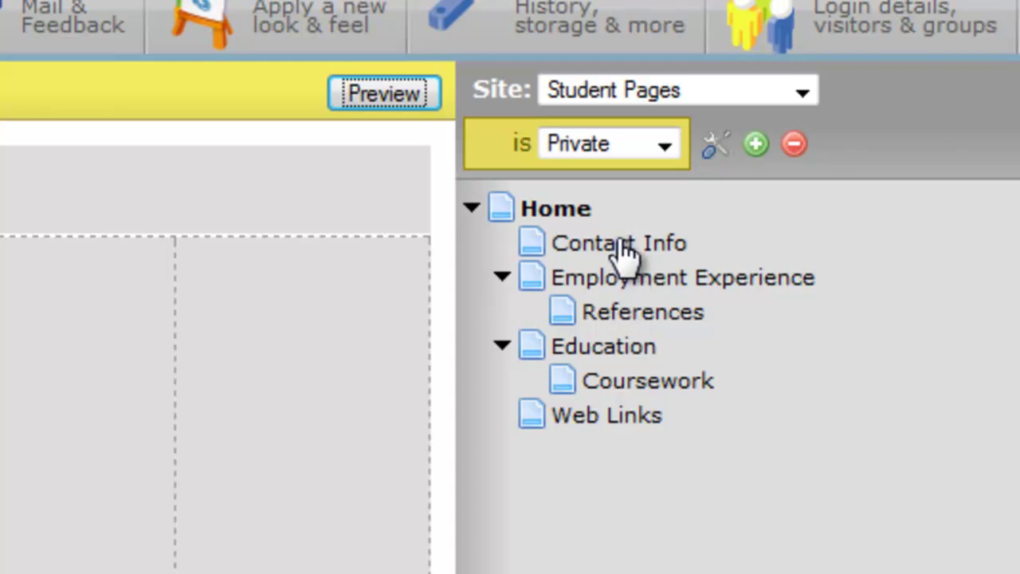
# Drag Contact Info down below Web Links to the bottom of the tree.
pyautogui.moveTo(626, 247); pyautogui.dragTo(587, 437)
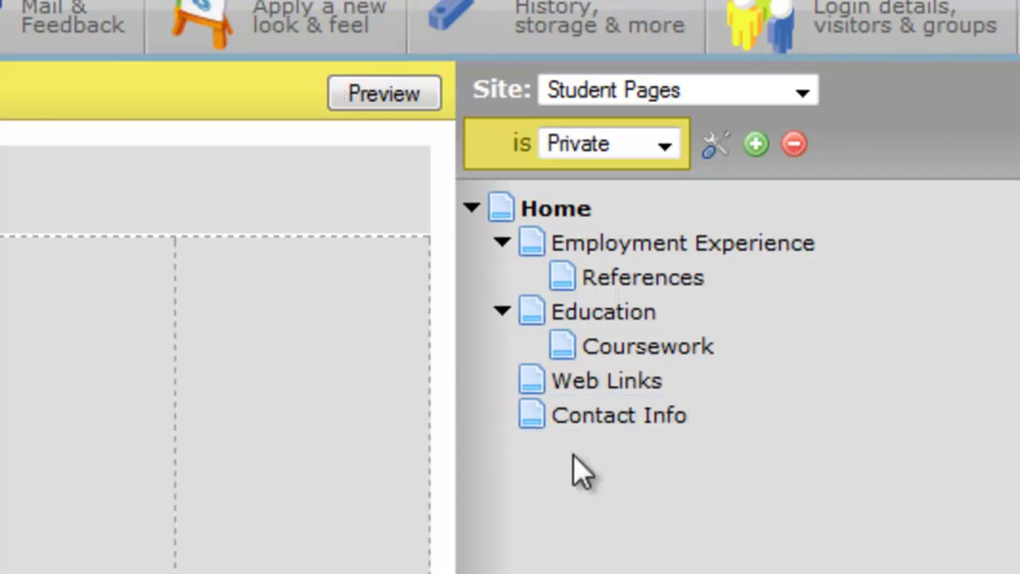